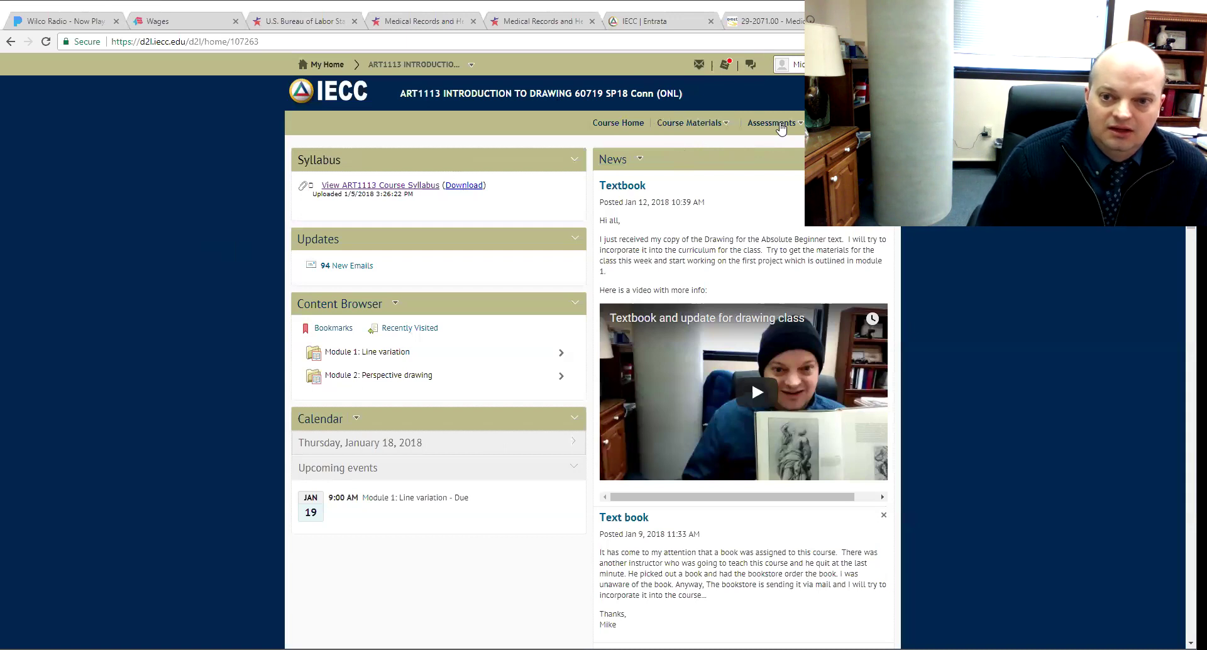
- Browse the Course Materials and Assessments menus, then open Module 1: Line variation from the Content Browser
{"action": "left_click", "coordinate": [713, 125]}
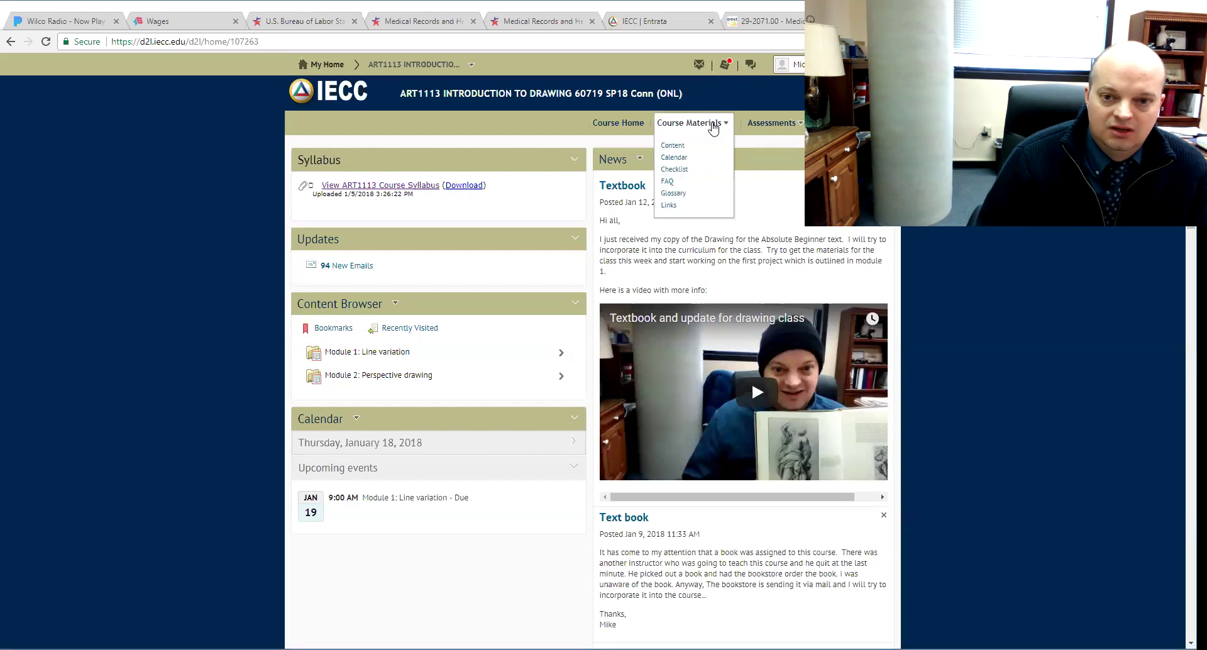
{"action": "left_click", "coordinate": [774, 126]}
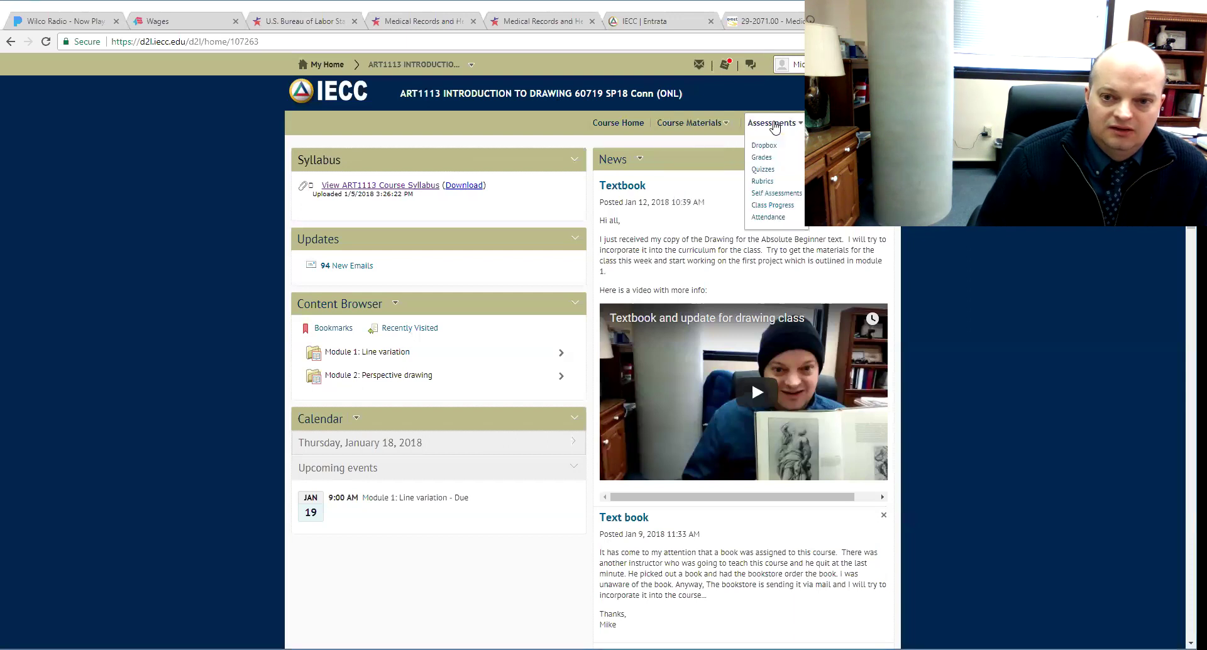
{"action": "left_click", "coordinate": [708, 126]}
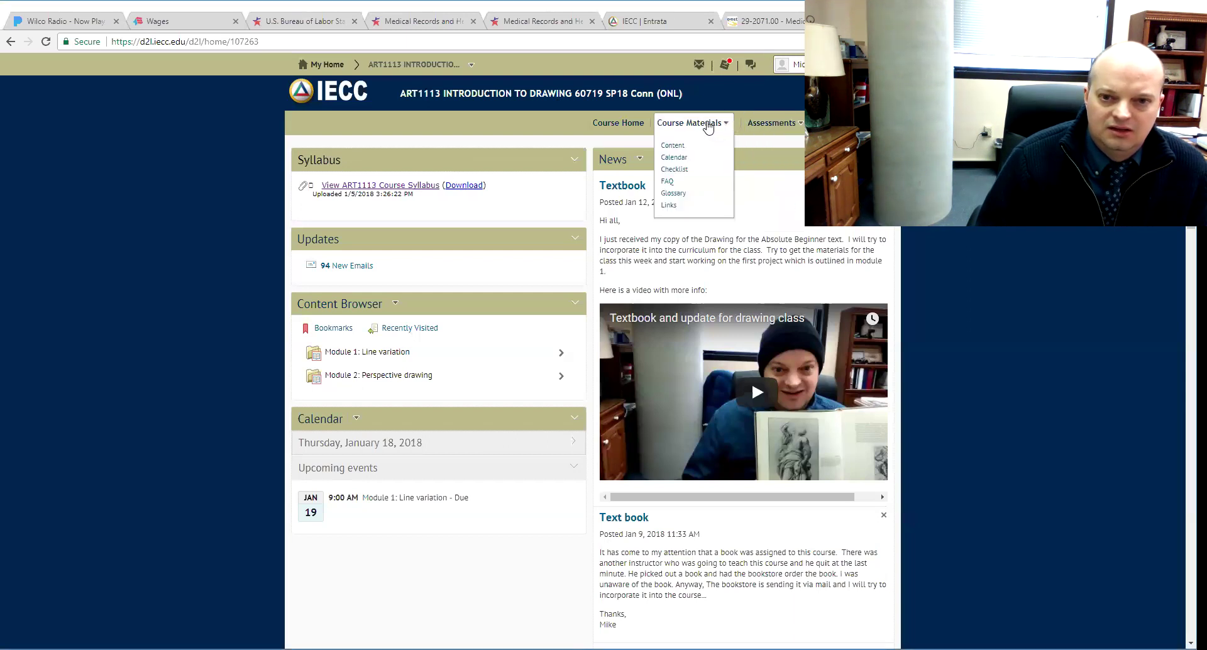
{"action": "left_click", "coordinate": [763, 125]}
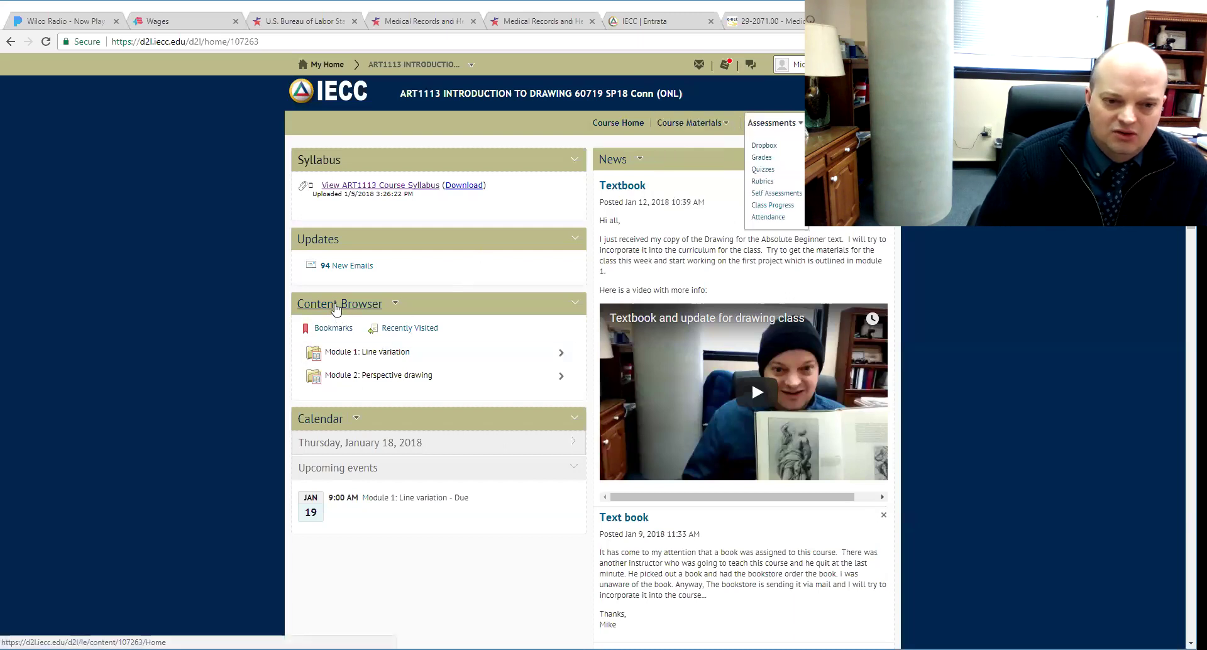
{"action": "left_click", "coordinate": [336, 351]}
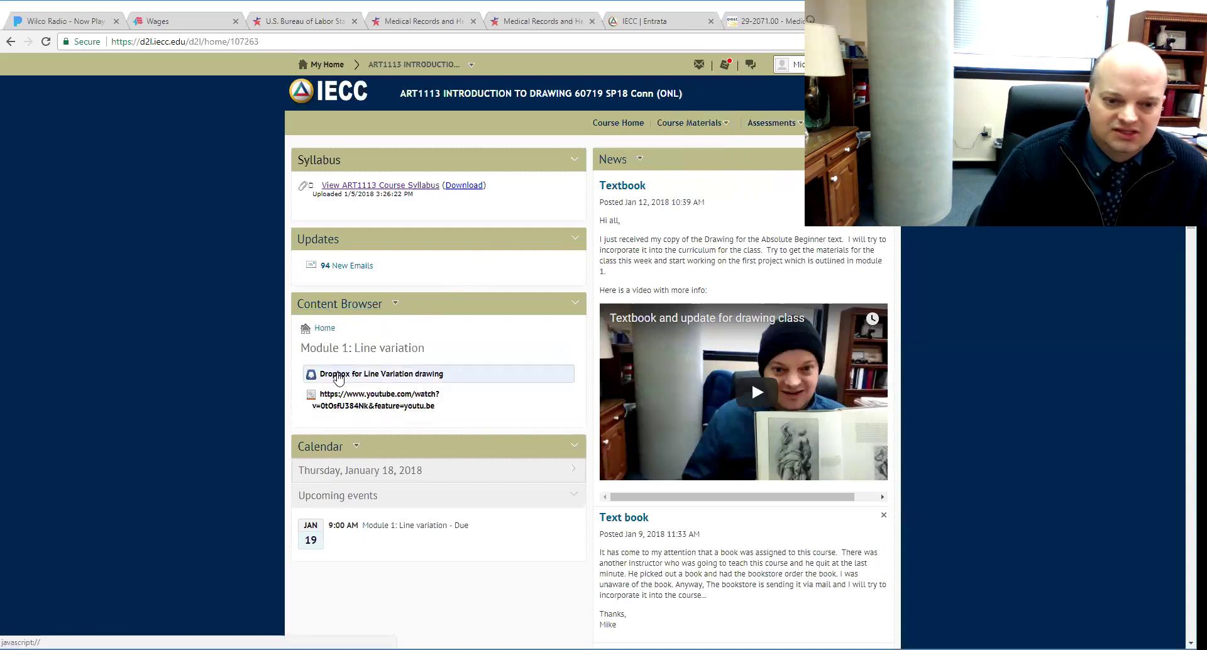
{"action": "left_click", "coordinate": [335, 308]}
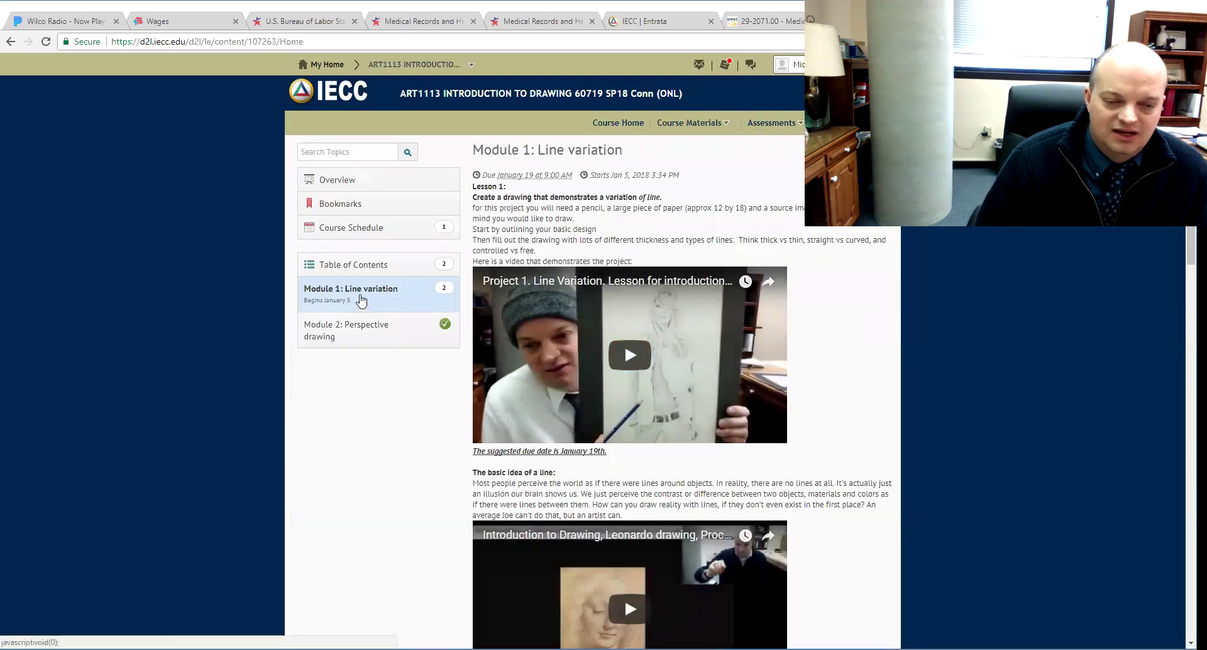
- Go back to Course Home and reopen the Module 1: Line variation lesson page
{"action": "left_click", "coordinate": [618, 122]}
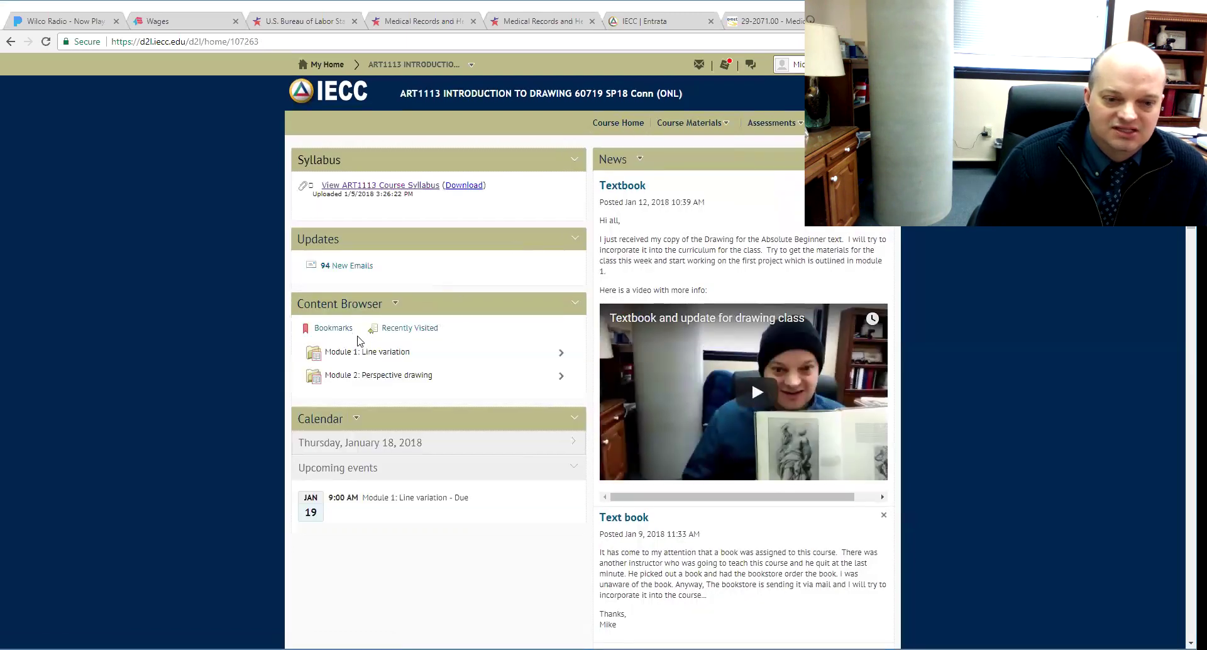
{"action": "left_click", "coordinate": [356, 353]}
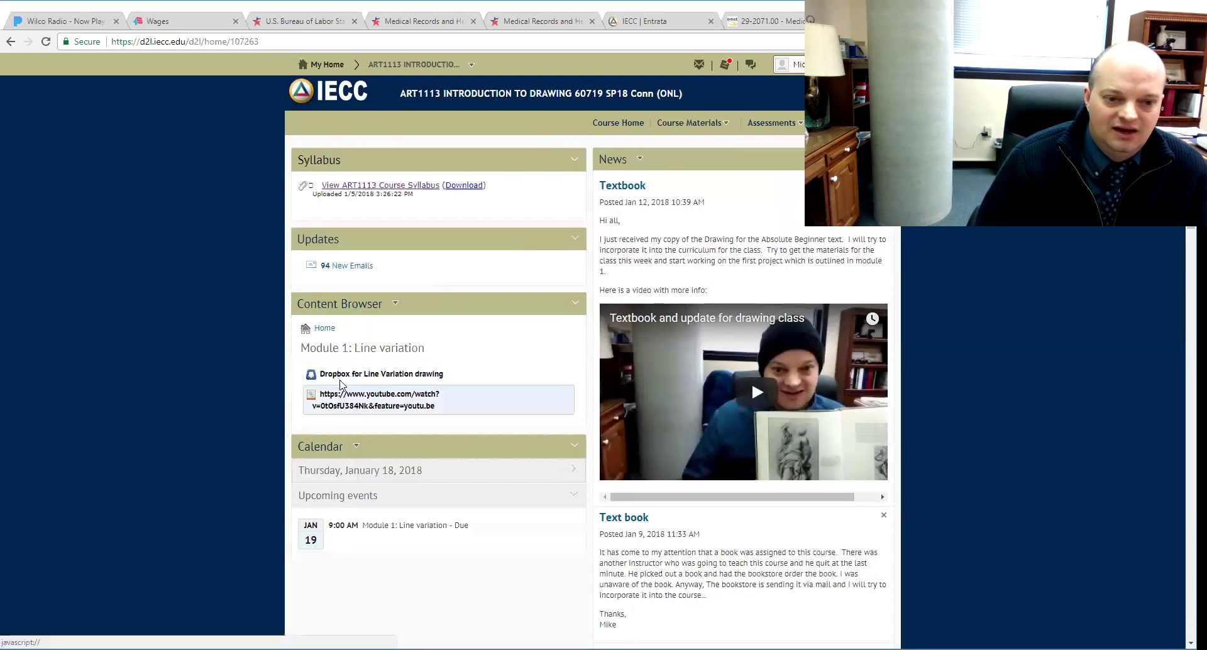
{"action": "left_click", "coordinate": [339, 305]}
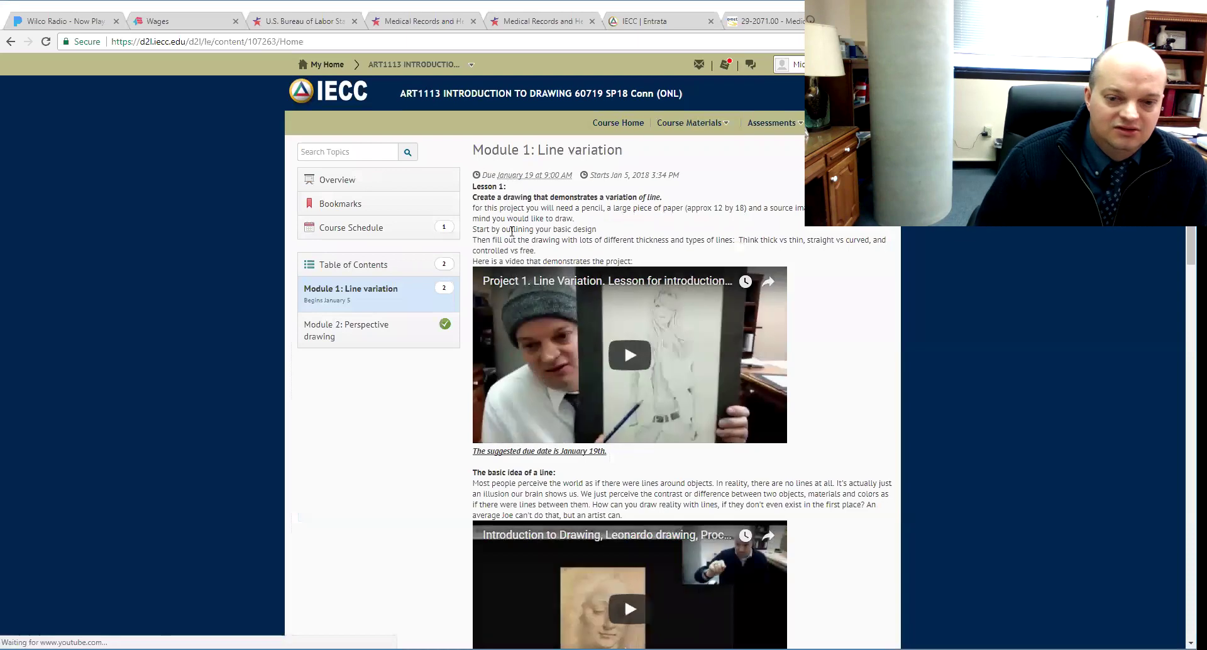
- Scroll down the lesson and open the Dropbox for Line Variation drawing
{"action": "scroll", "coordinate": [511, 231], "scroll_direction": "down", "scroll_amount": 12}
{"action": "scroll", "coordinate": [512, 235], "scroll_direction": "down", "scroll_amount": 5}
{"action": "scroll", "coordinate": [564, 455], "scroll_direction": "up", "scroll_amount": 1}
{"action": "scroll", "coordinate": [553, 491], "scroll_direction": "down", "scroll_amount": 1}
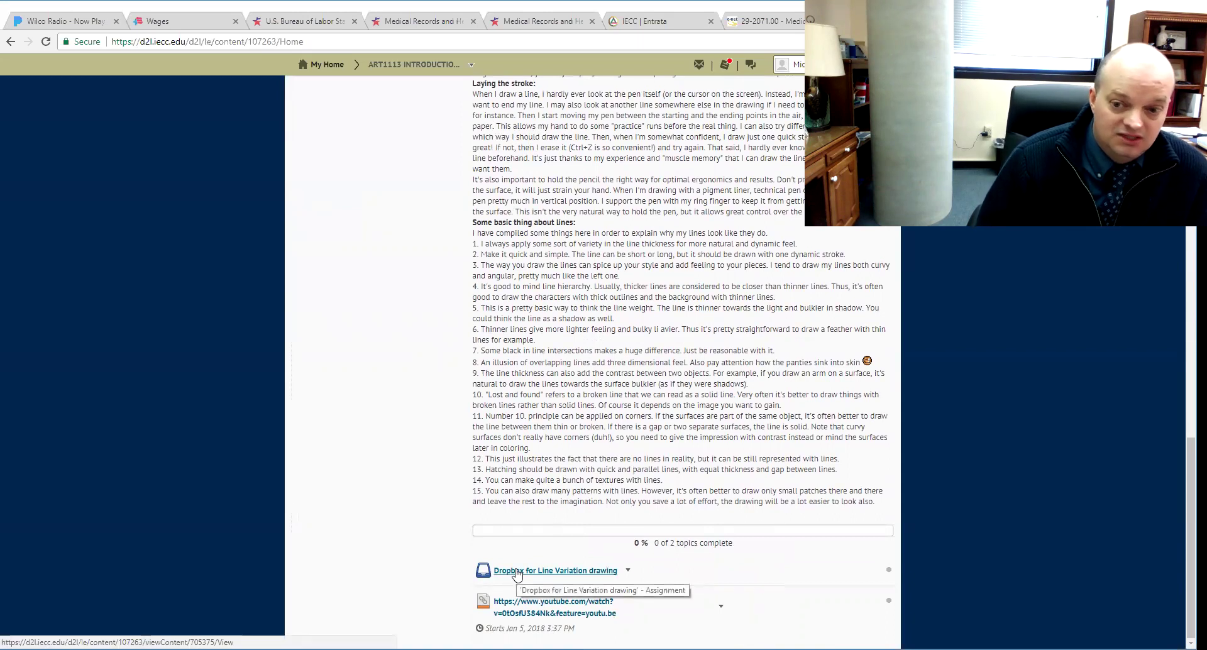
{"action": "left_click", "coordinate": [568, 574]}
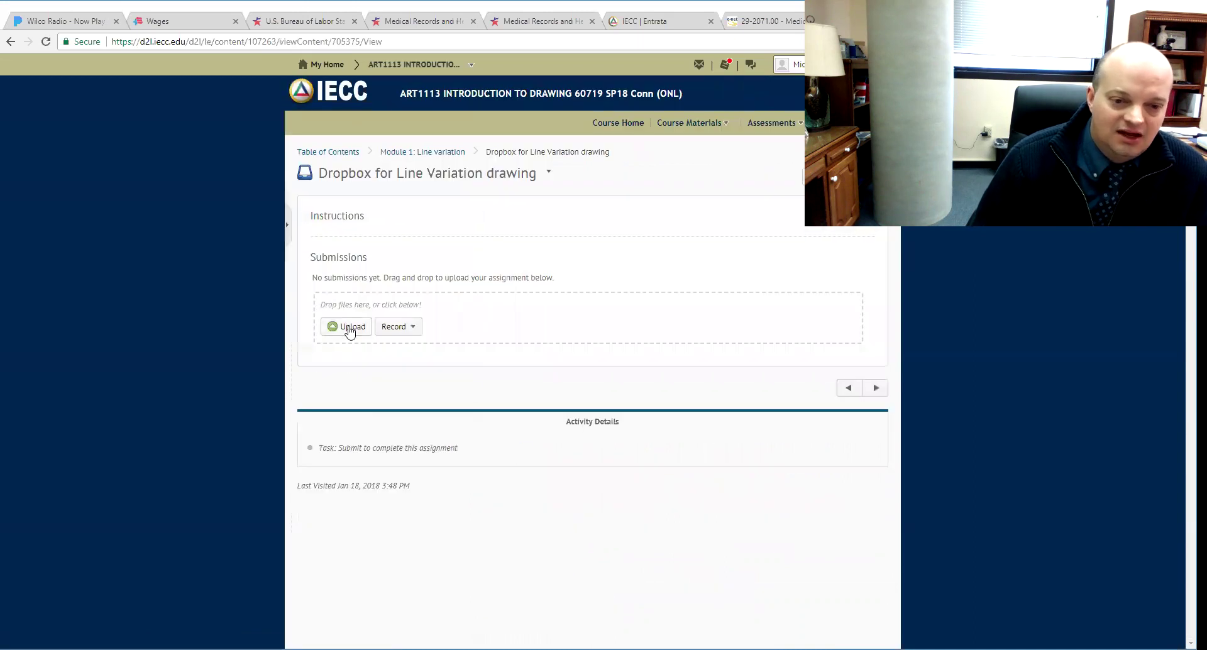
- Attach pic 1.jpg from the Desktop to the Line Variation drawing dropbox submission
{"action": "left_click", "coordinate": [350, 330]}
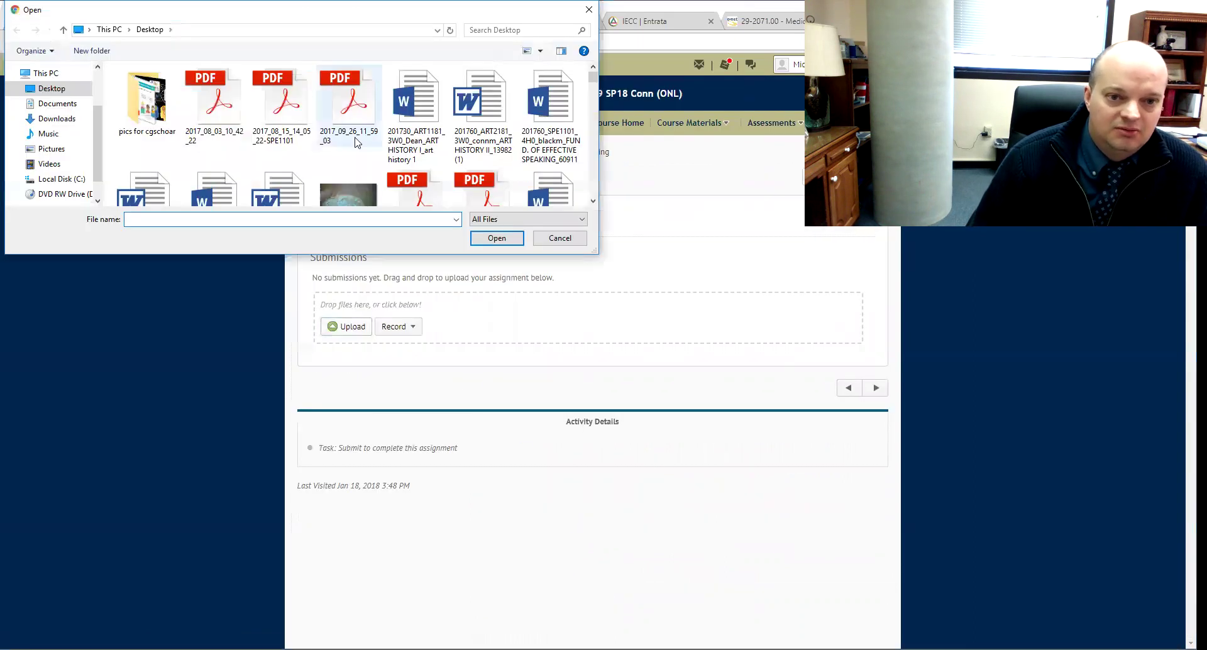
{"action": "scroll", "coordinate": [362, 142], "scroll_direction": "down", "scroll_amount": 10}
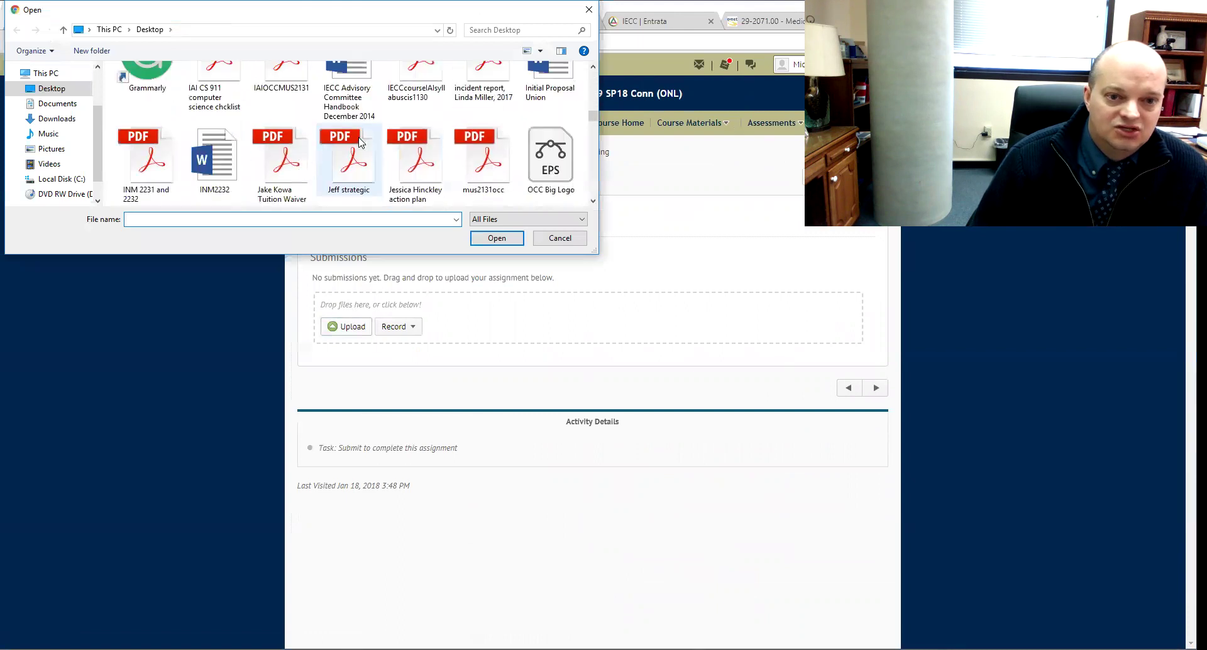
{"action": "scroll", "coordinate": [361, 142], "scroll_direction": "down", "scroll_amount": 8}
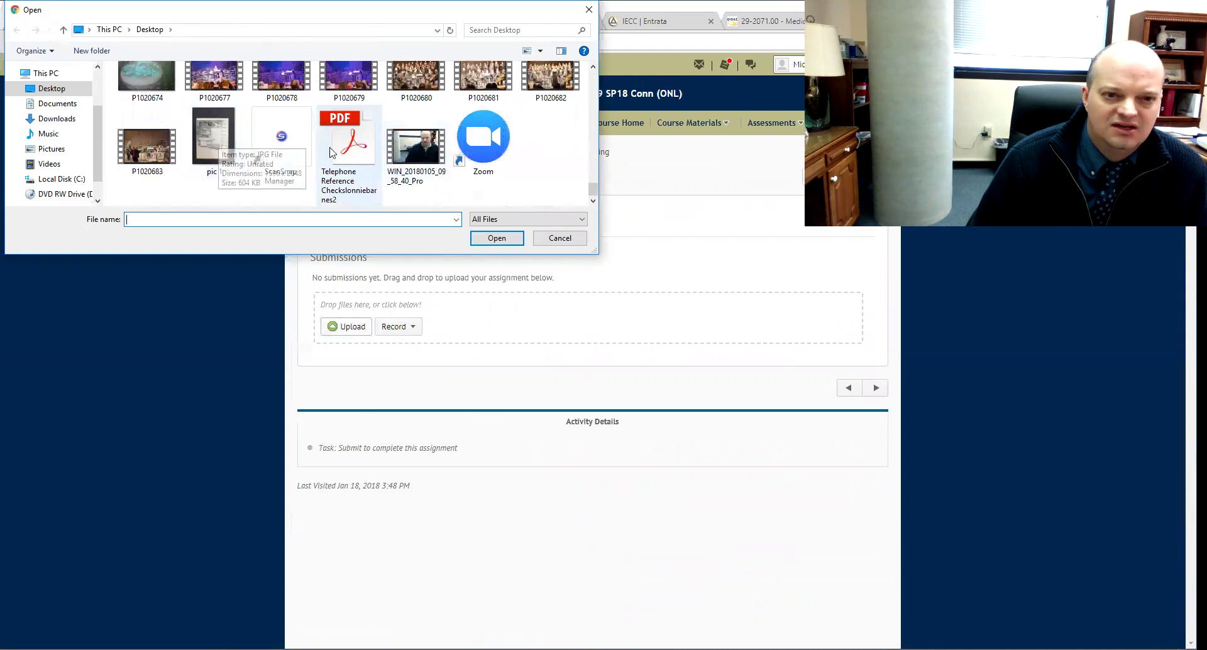
{"action": "scroll", "coordinate": [361, 153], "scroll_direction": "up", "scroll_amount": 3}
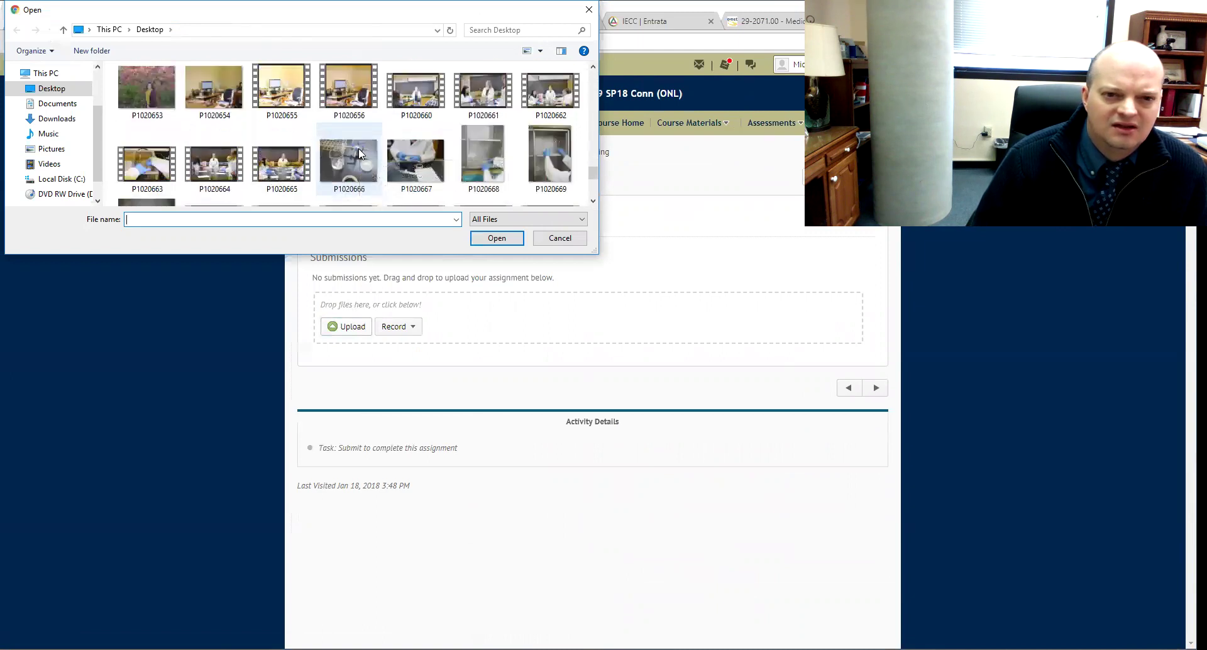
{"action": "scroll", "coordinate": [361, 153], "scroll_direction": "up", "scroll_amount": 5}
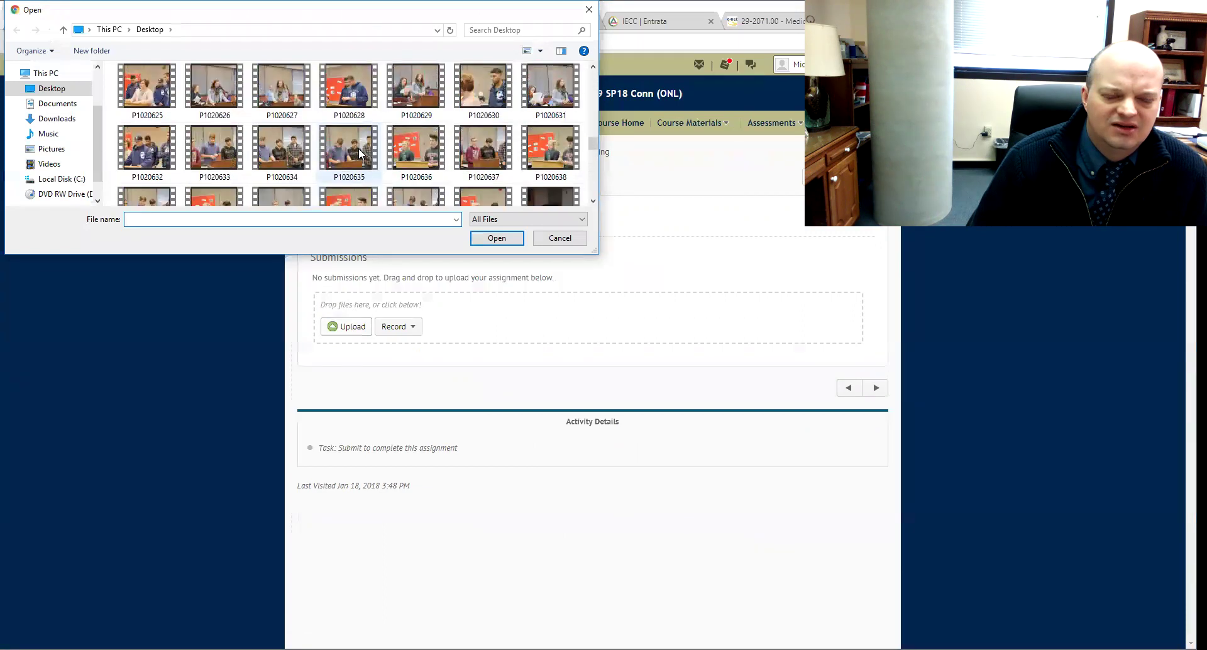
{"action": "scroll", "coordinate": [361, 153], "scroll_direction": "up", "scroll_amount": 3}
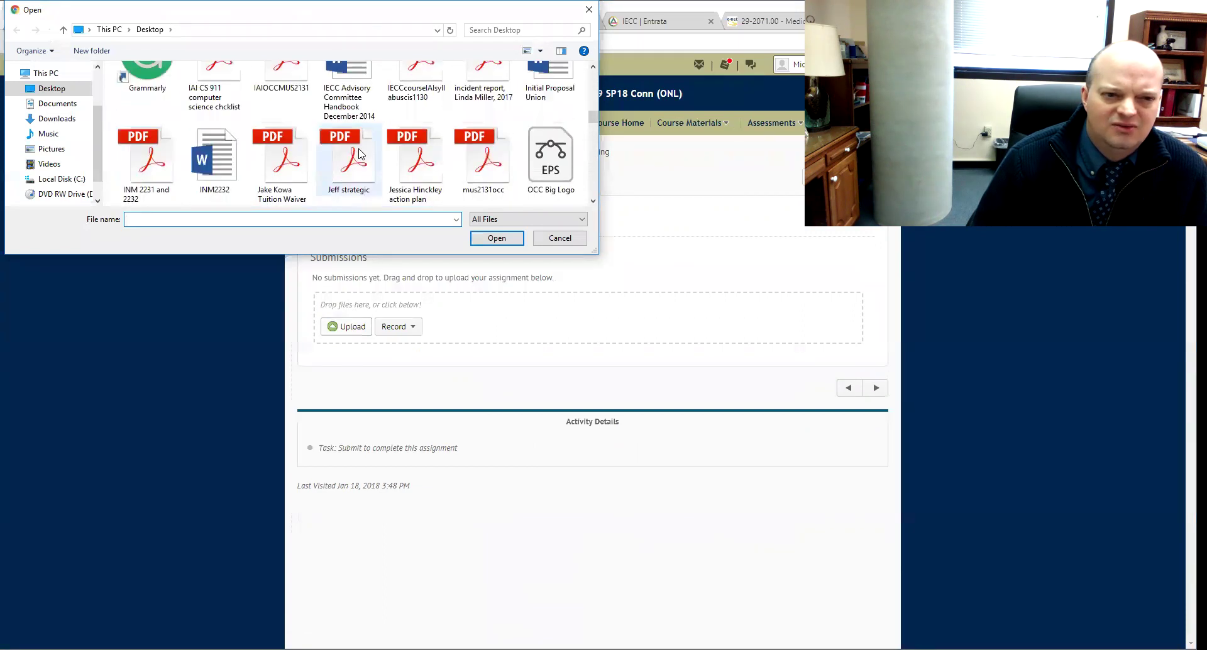
{"action": "scroll", "coordinate": [361, 154], "scroll_direction": "up", "scroll_amount": 5}
{"action": "scroll", "coordinate": [360, 156], "scroll_direction": "down", "scroll_amount": 8}
{"action": "scroll", "coordinate": [354, 168], "scroll_direction": "down", "scroll_amount": 10}
{"action": "left_click", "coordinate": [213, 145]}
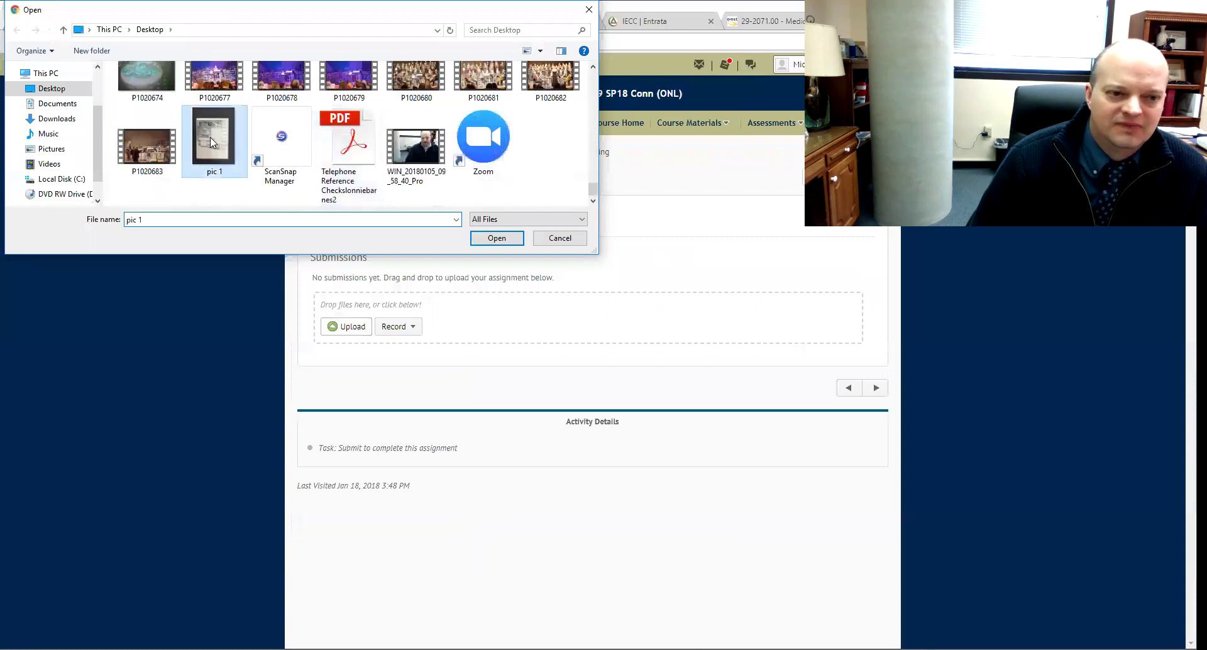
{"action": "left_click", "coordinate": [496, 238]}
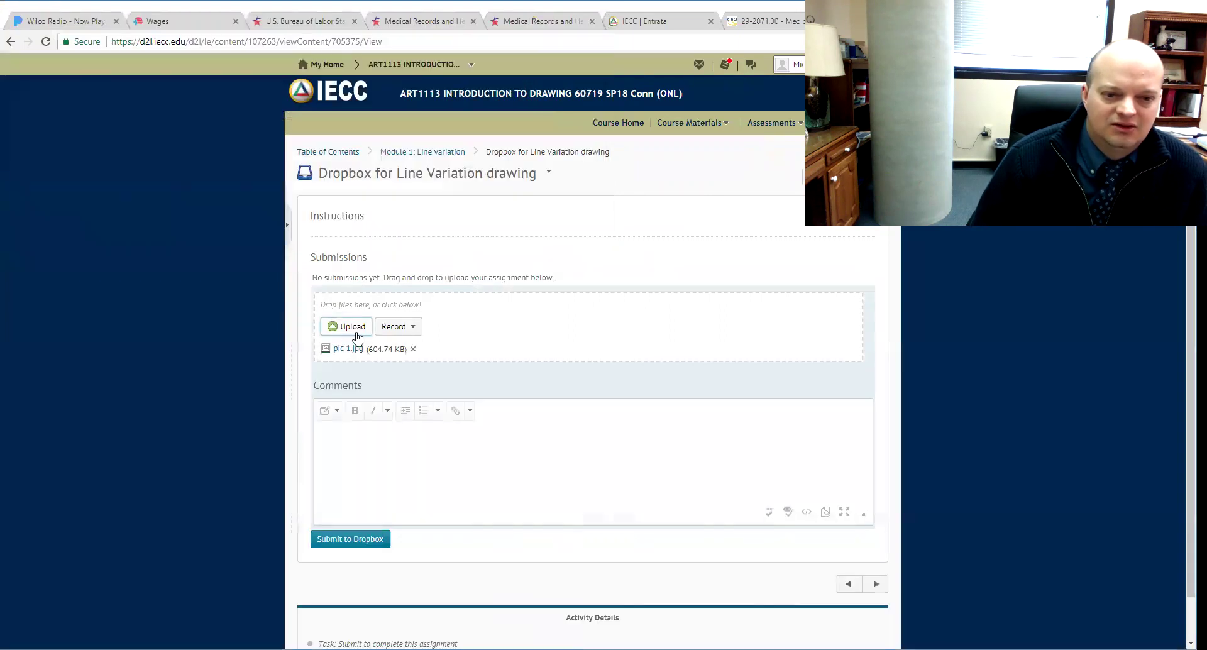
- Enter the comment 'Hello this is my picture for drawing1' and submit it with the drawing
{"action": "left_click", "coordinate": [387, 447]}
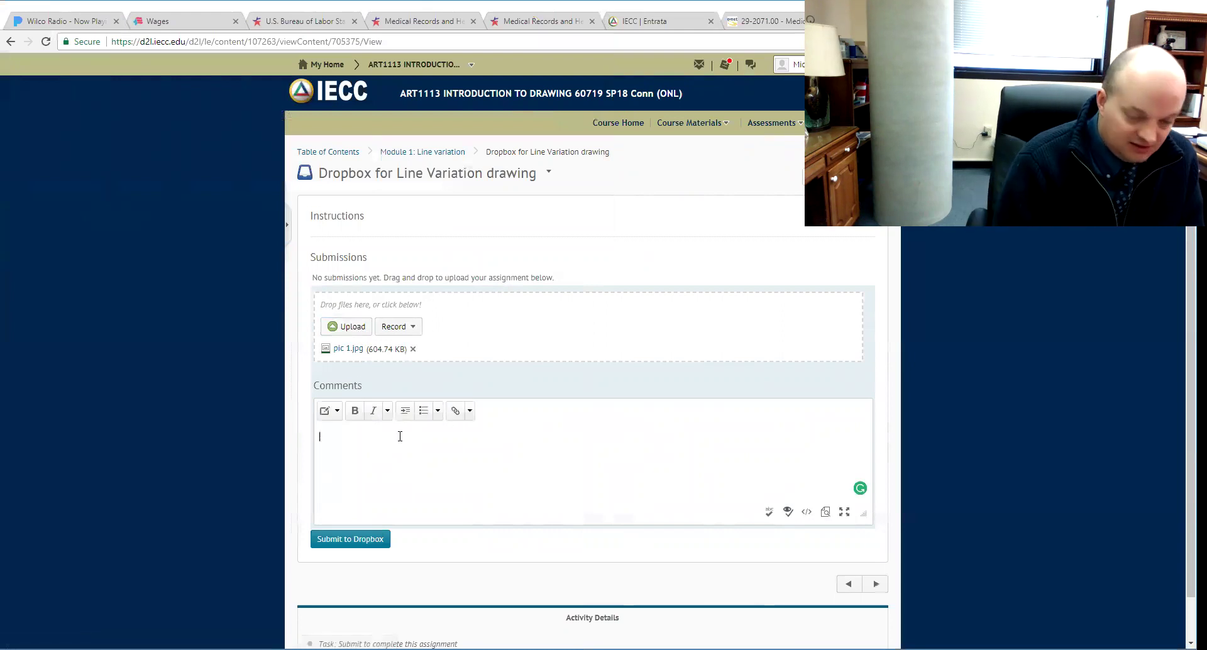
{"action": "type", "text": "Hello this is my a"}
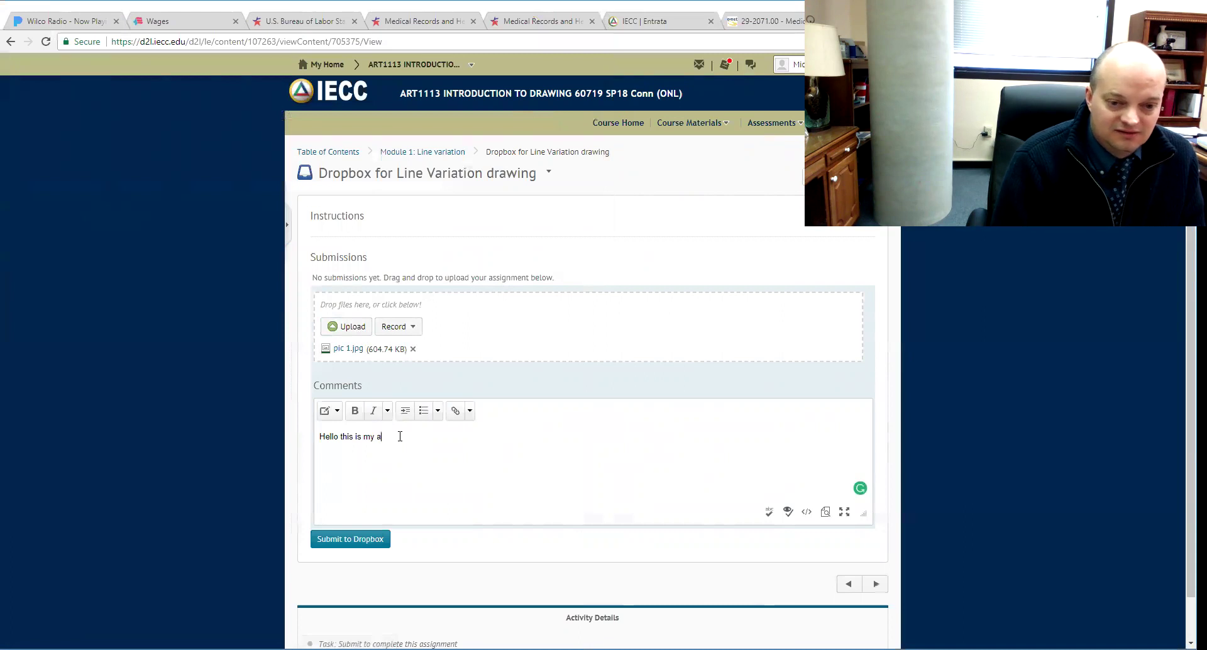
{"action": "key", "text": "BackSpace"}
{"action": "type", "text": "picture for drawing"}
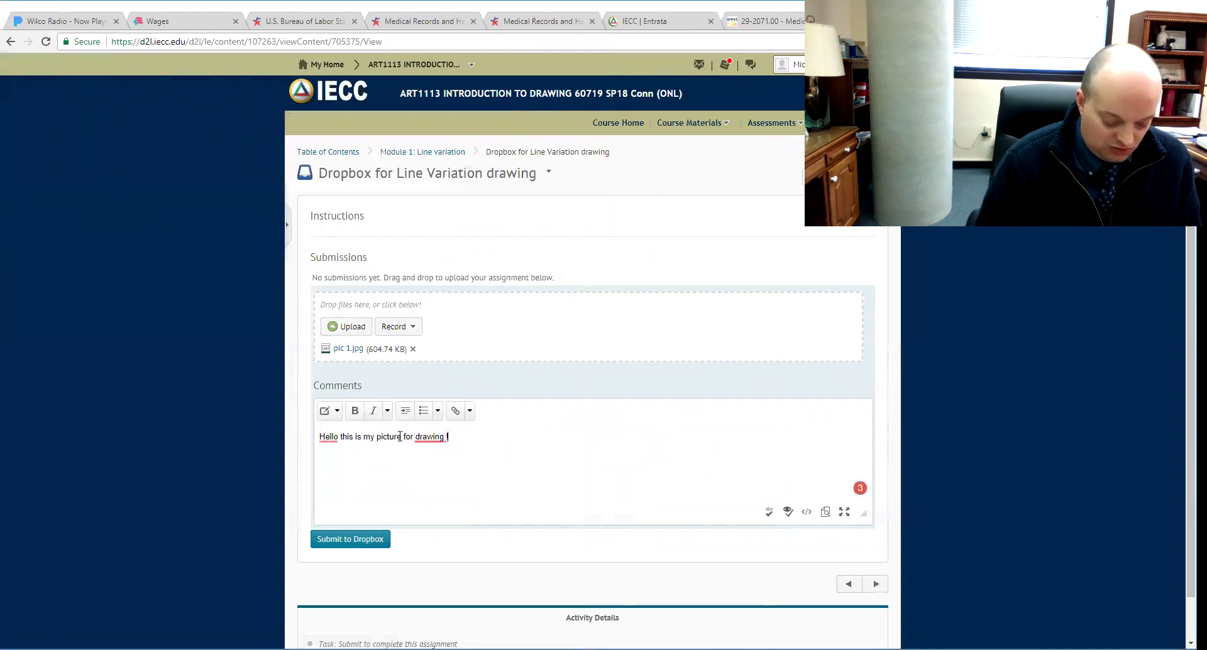
{"action": "type", "text": "1"}
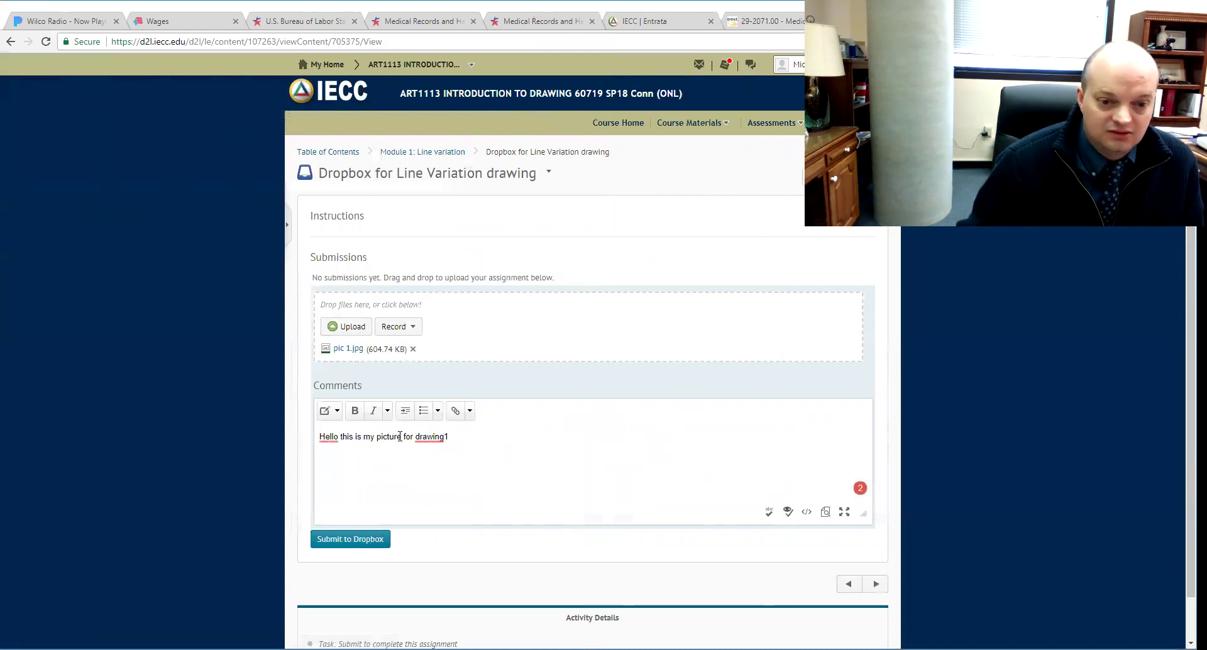
{"action": "right_click", "coordinate": [406, 434]}
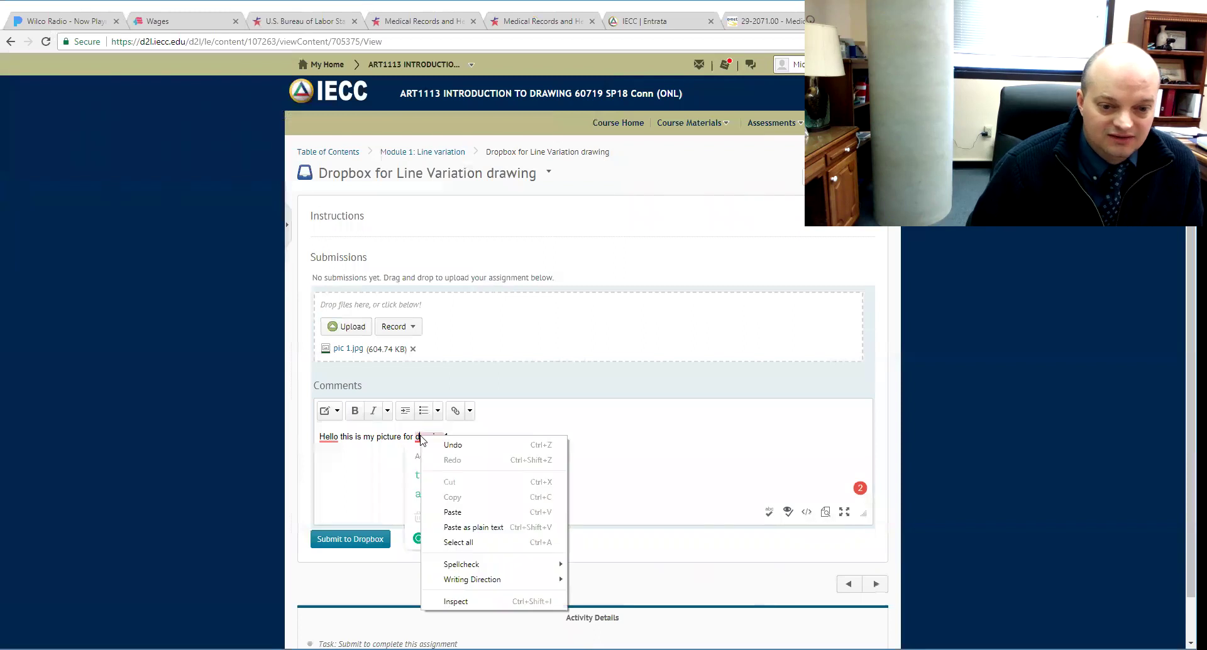
{"action": "left_click", "coordinate": [381, 491]}
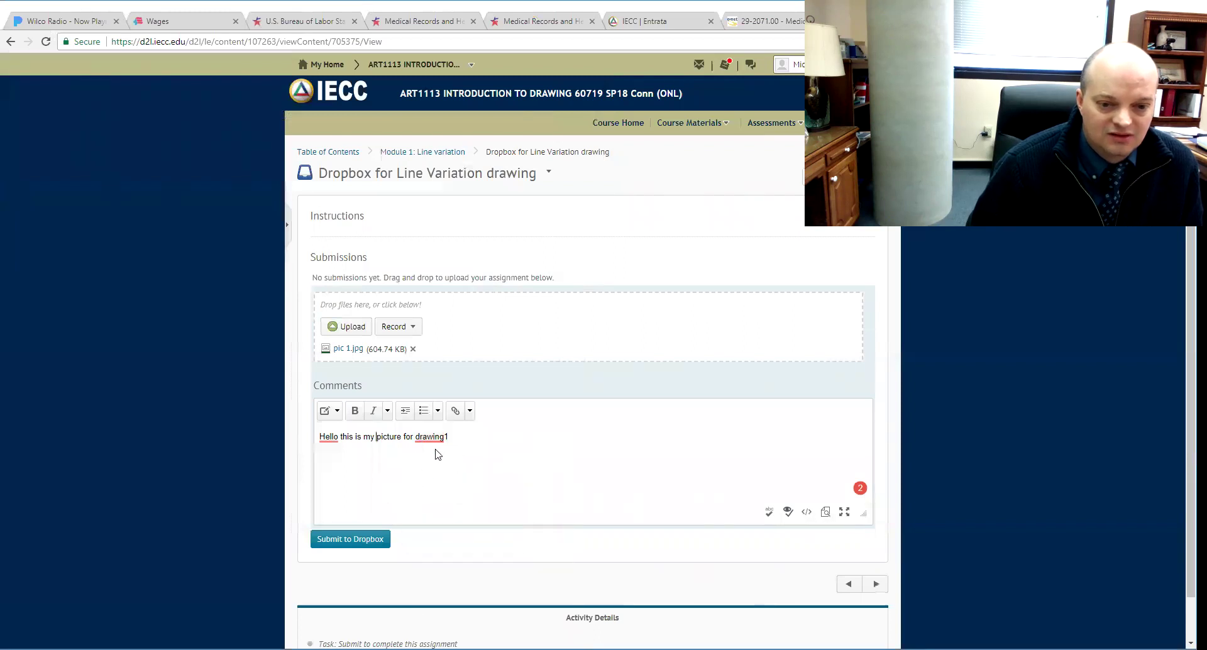
{"action": "left_click", "coordinate": [364, 538]}
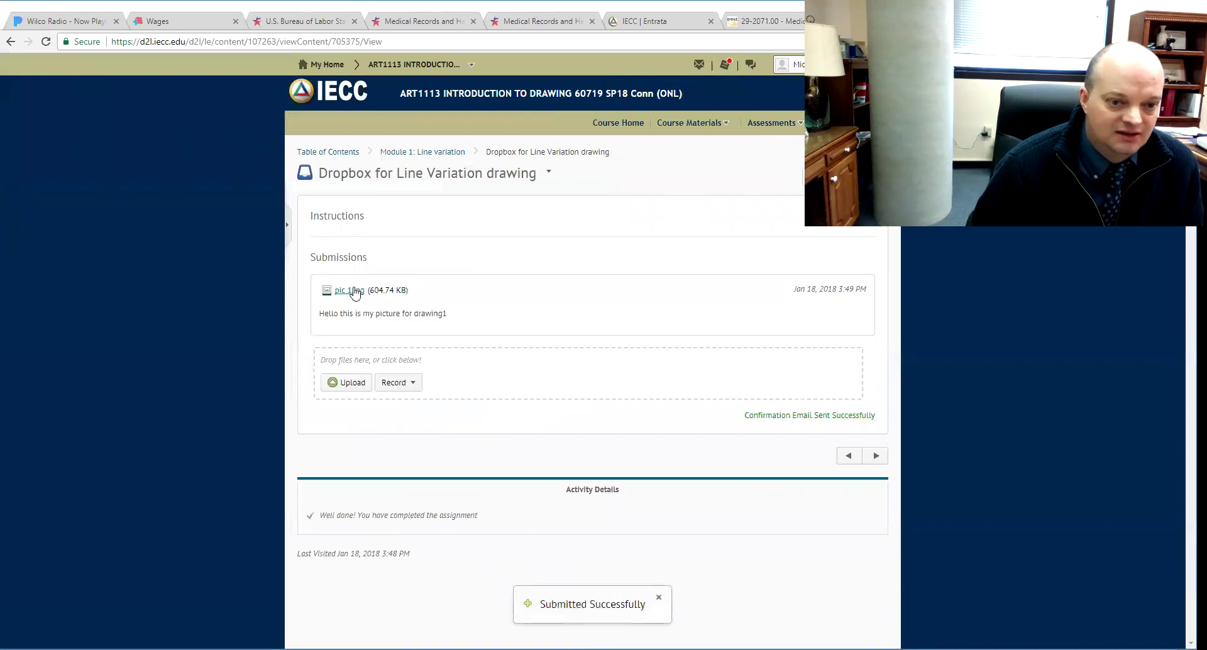
- Open the submitted pic 1.jpg from the submission list to view the drawing
{"action": "left_click", "coordinate": [347, 291]}
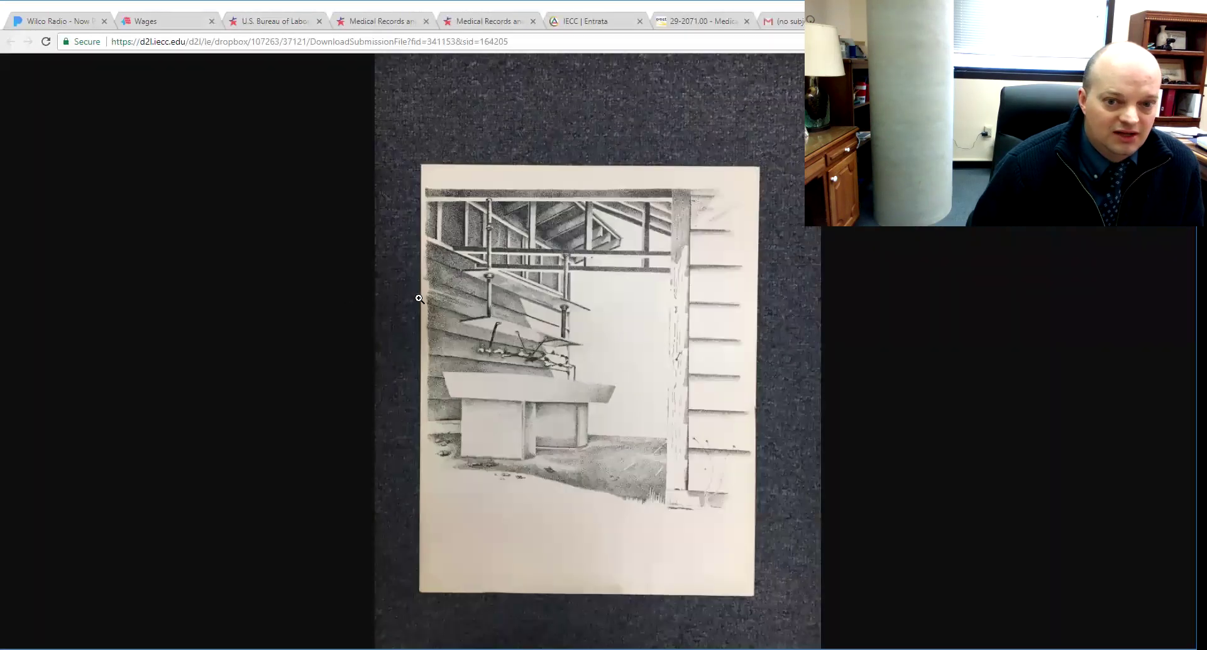